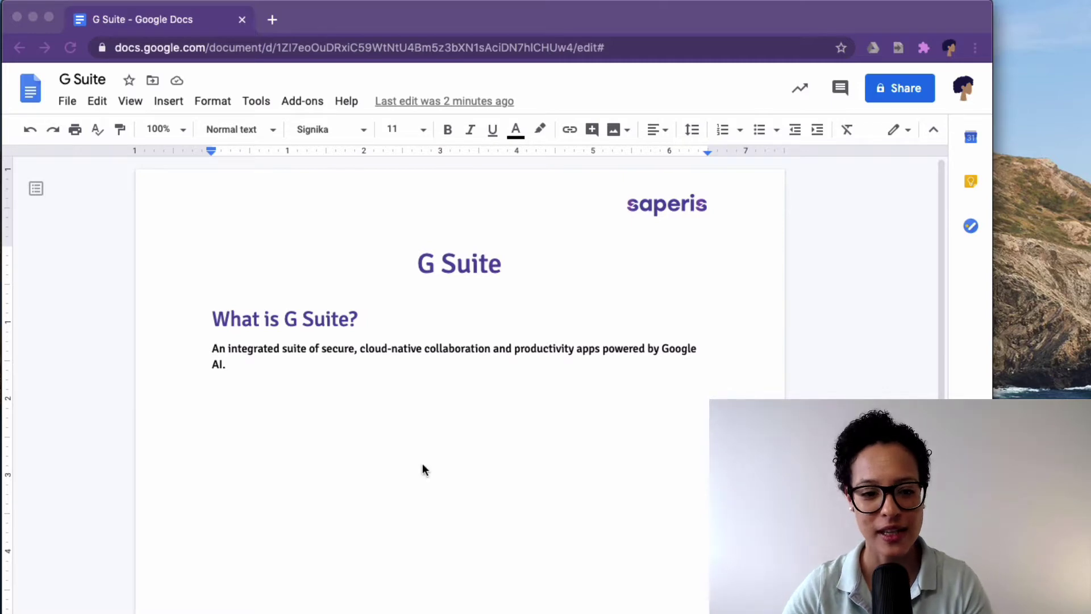
Step: Place the cursor right after 'AI.' and open the Explore research panel from Tools
left_click(232, 366)
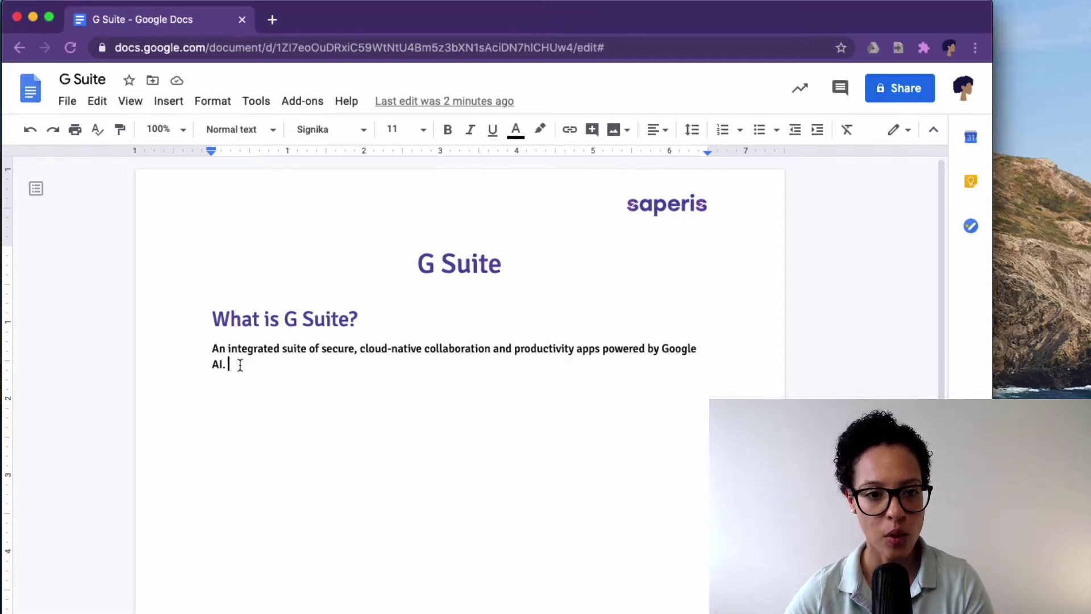
left_click(263, 107)
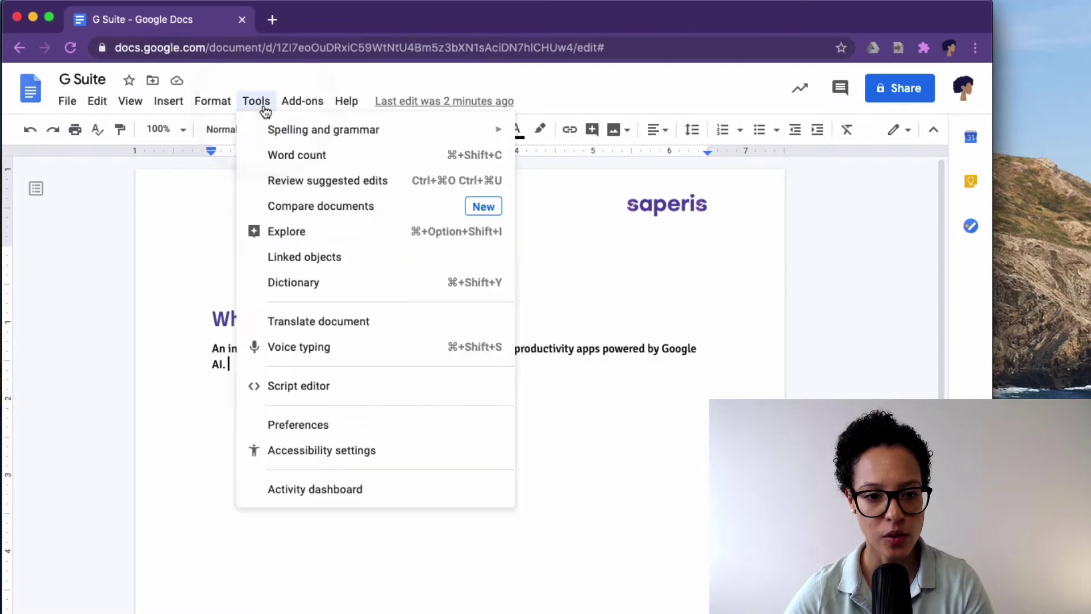
left_click(359, 234)
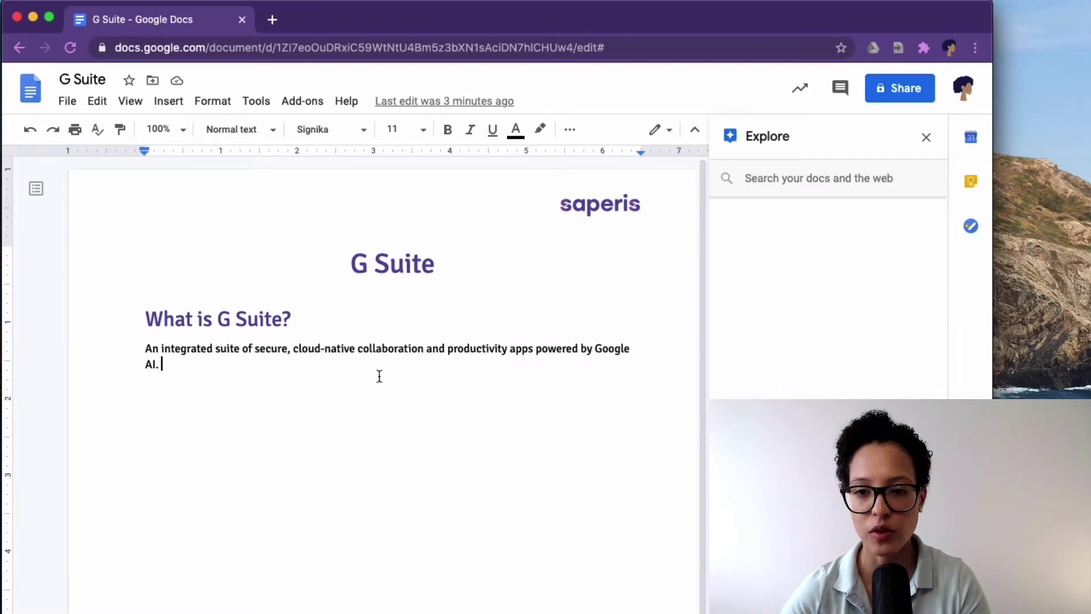
Step: Search Explore for 'g suite', show the WEB results, and open the citation format menu
left_click(779, 177)
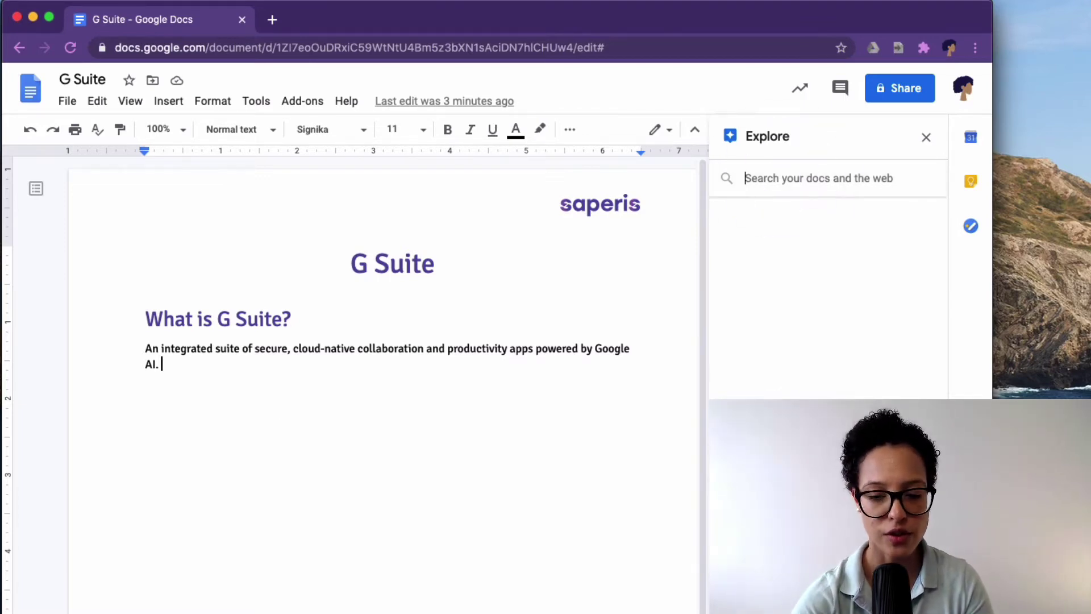
type("g suite")
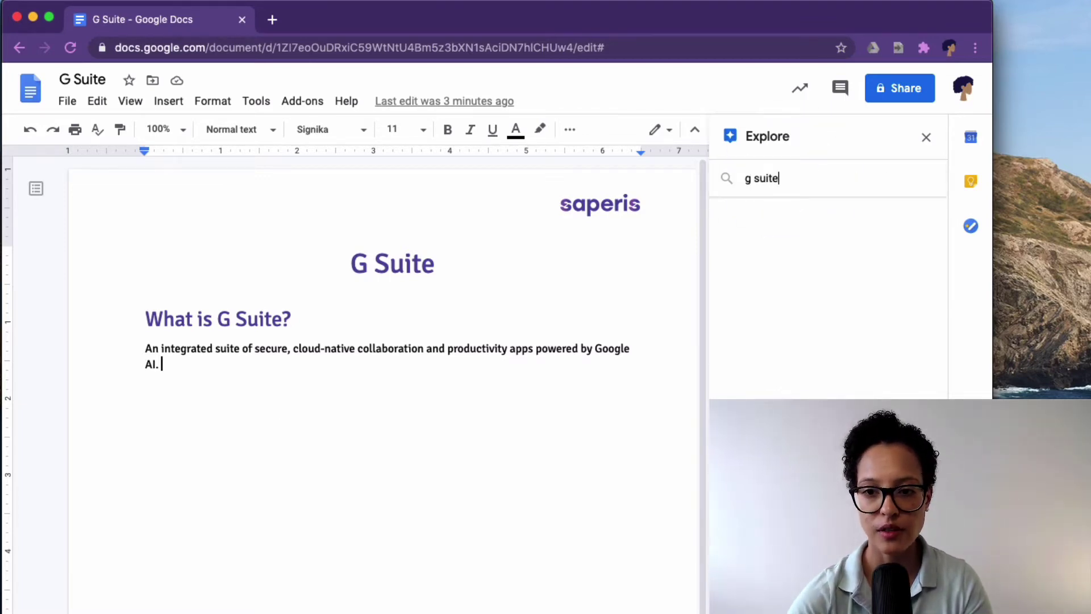
key("Return")
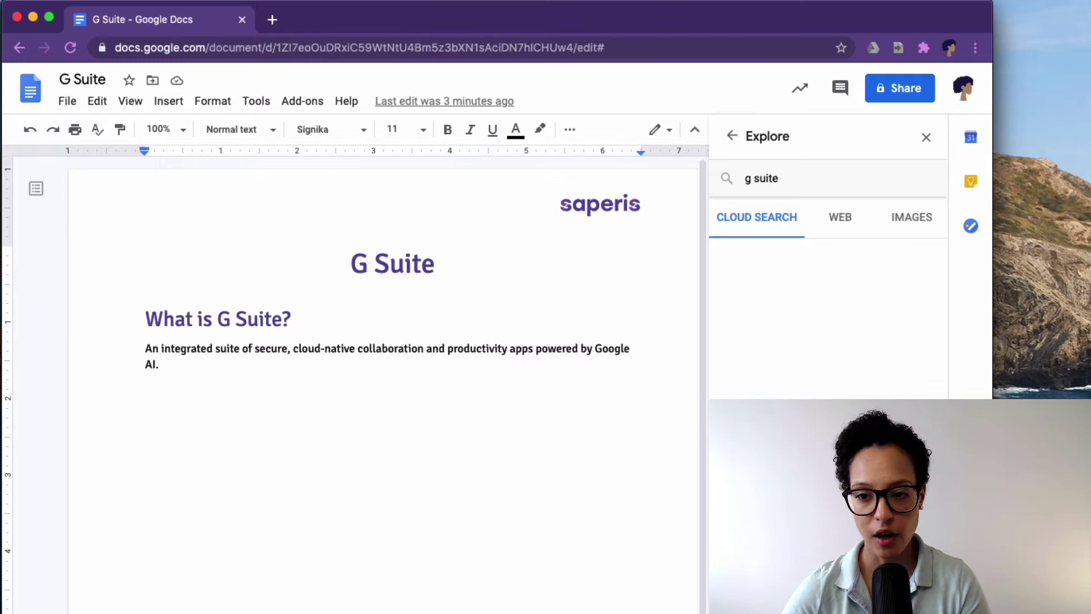
left_click(849, 221)
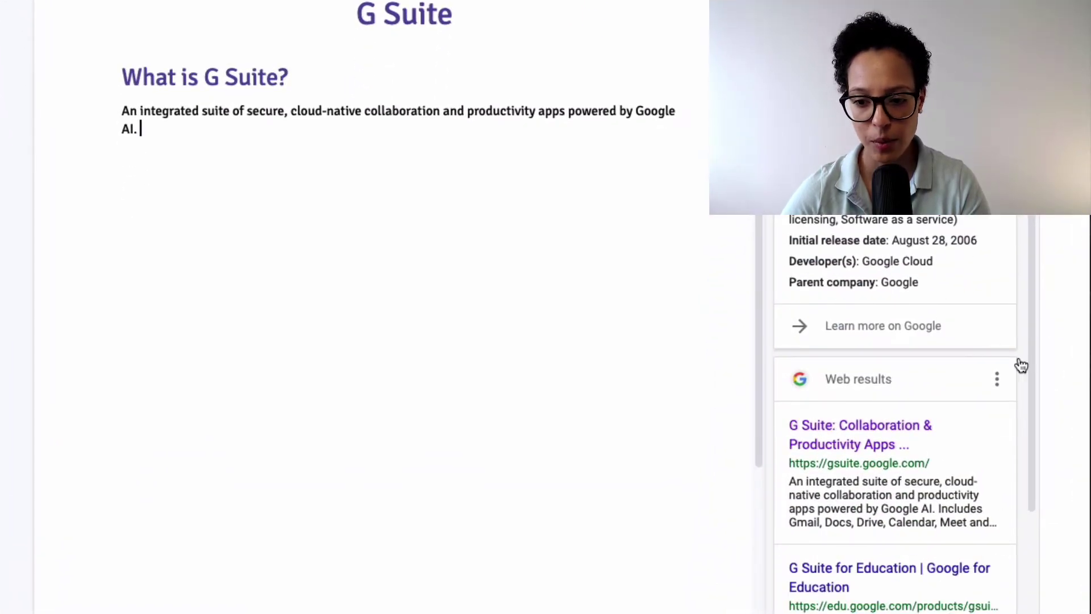
left_click_drag(1034, 302, 1035, 414)
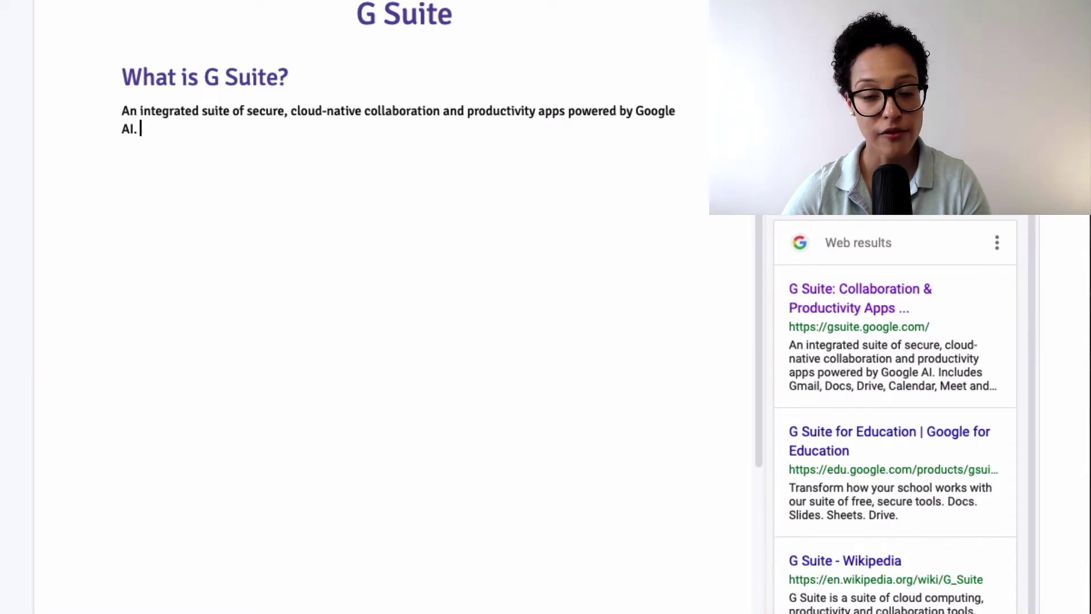
left_click(998, 246)
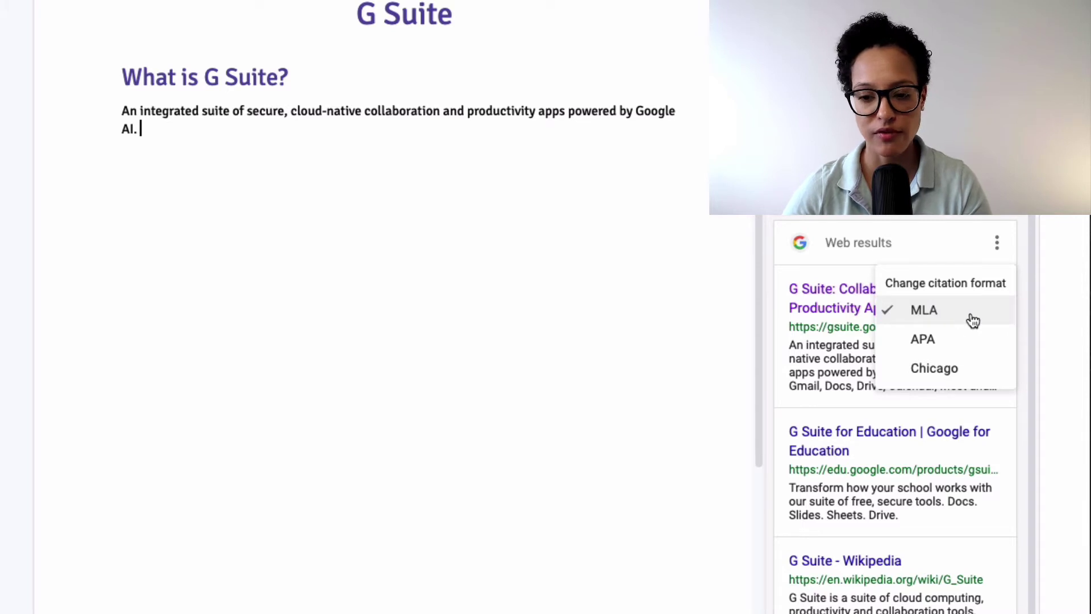
Step: Pick MLA and cite the gsuite.google.com result as a footnote, then check the footnote
left_click(939, 311)
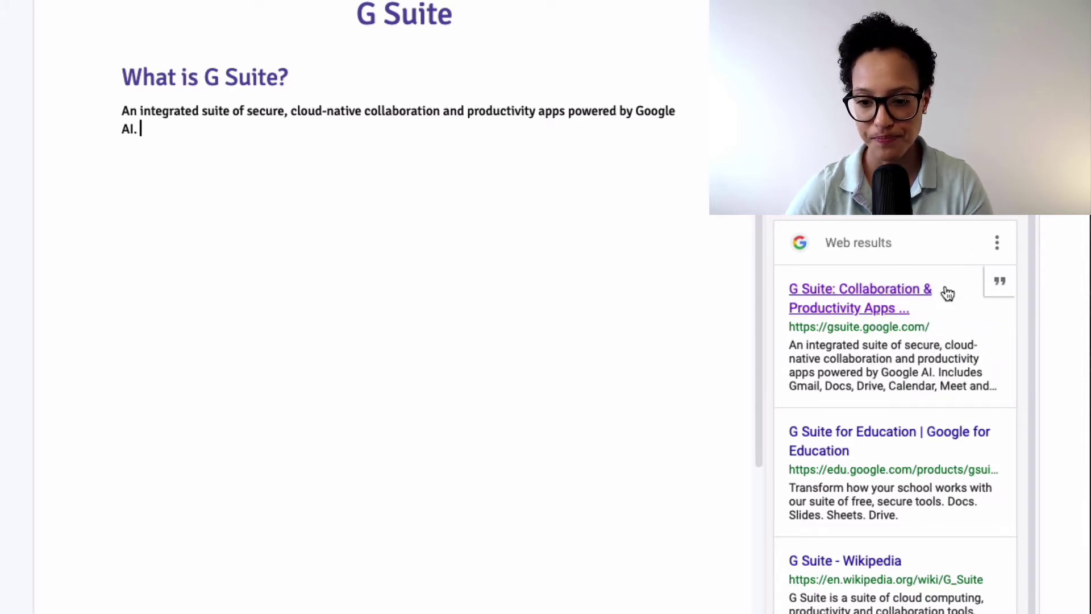
left_click(1001, 275)
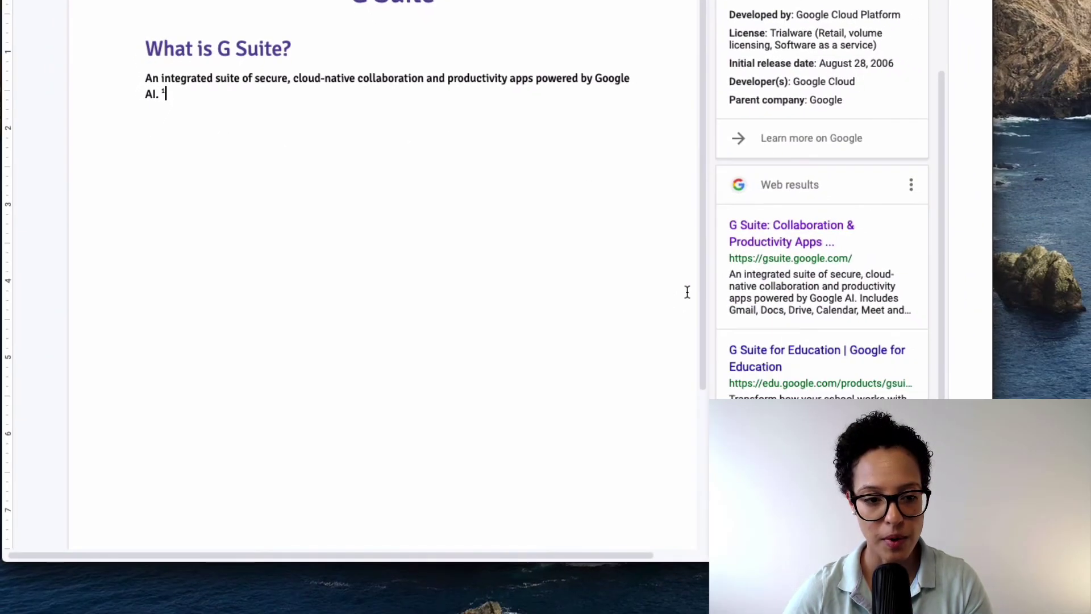
scroll(687, 292, "down", 5)
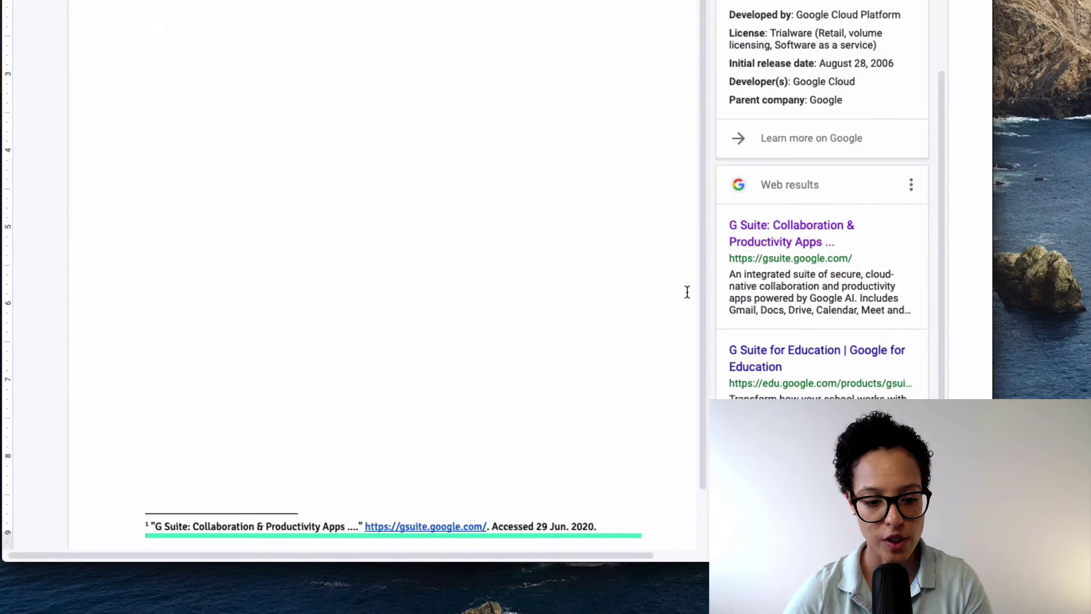
scroll(687, 291, "down", 3)
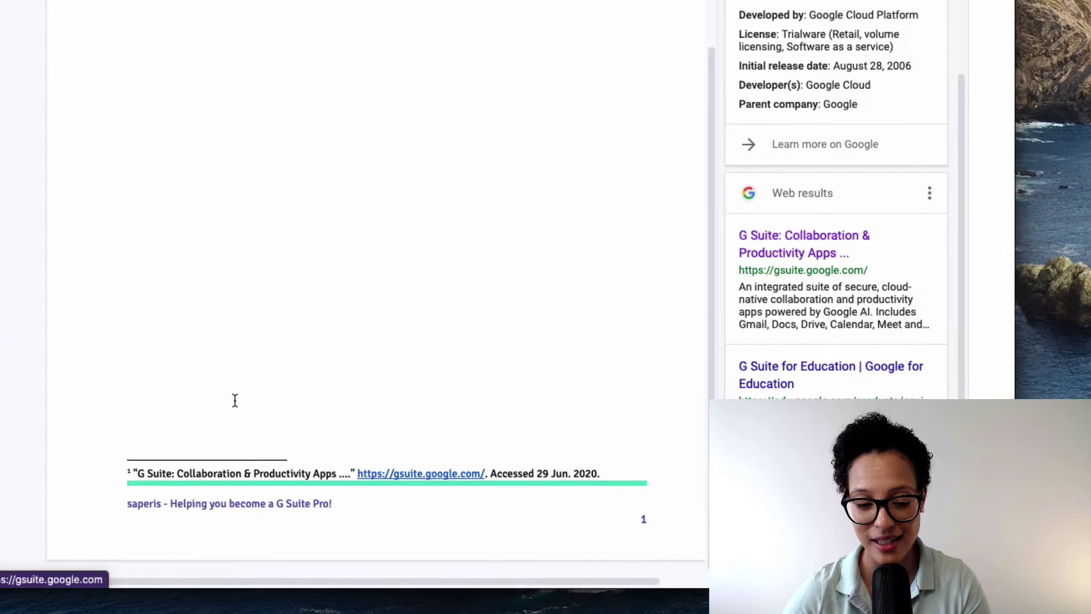
left_click_drag(88, 515, 626, 506)
left_click(626, 514)
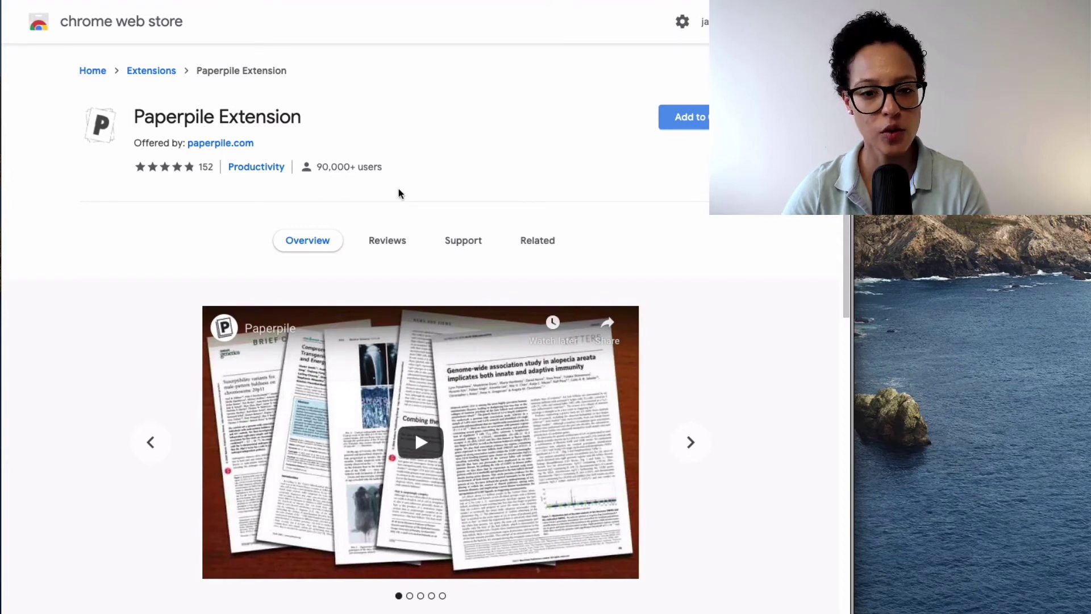
Step: Read the Paperpile reviews, then return to Overview showing version 1.5.148, updated May 5, 2020
left_click(397, 237)
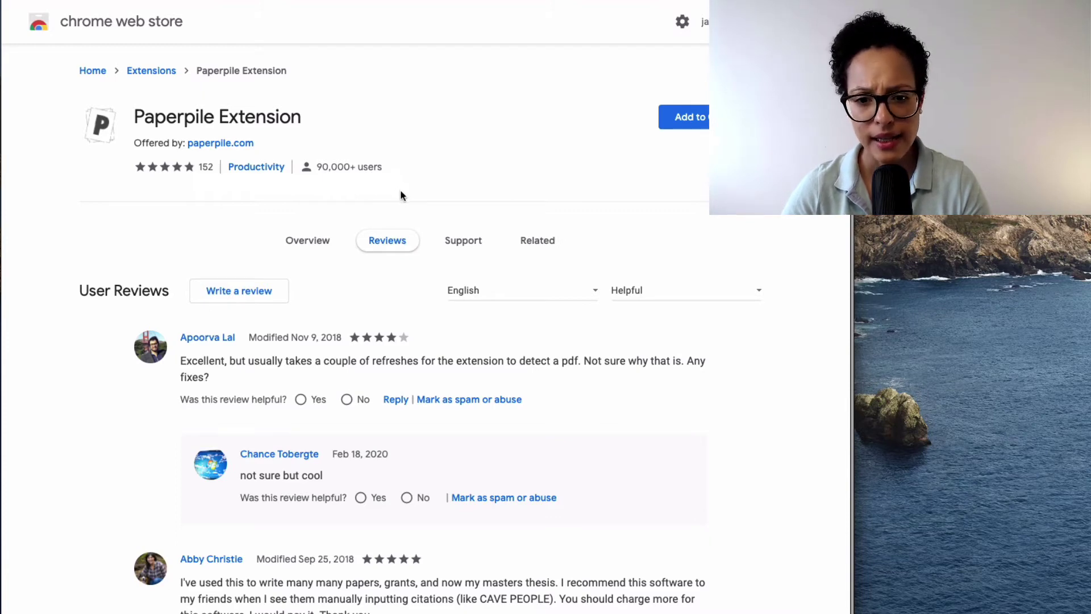
left_click(312, 241)
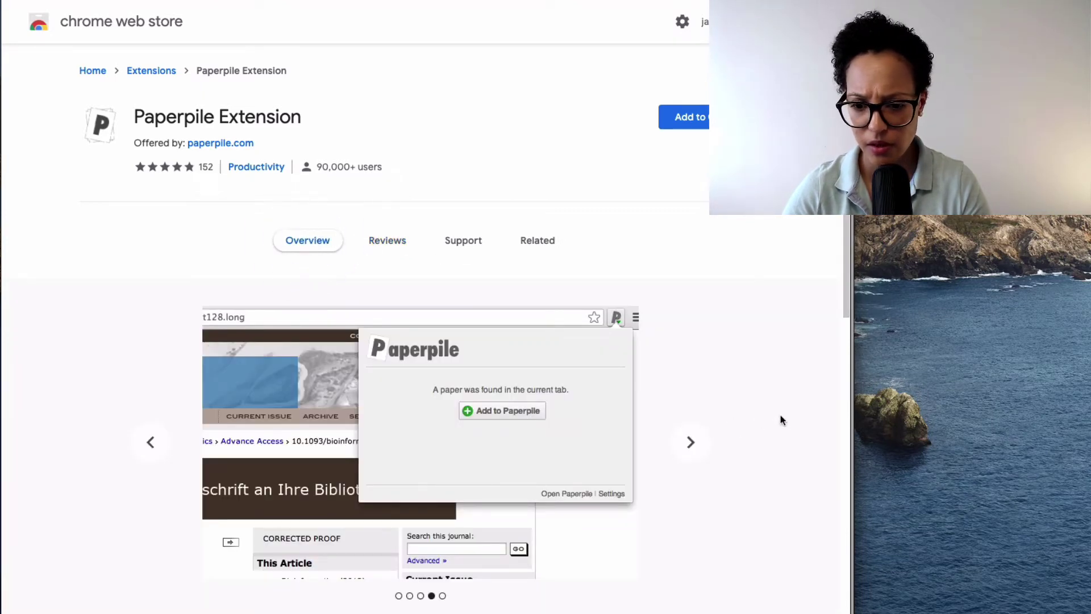
scroll(845, 227, "up", 1)
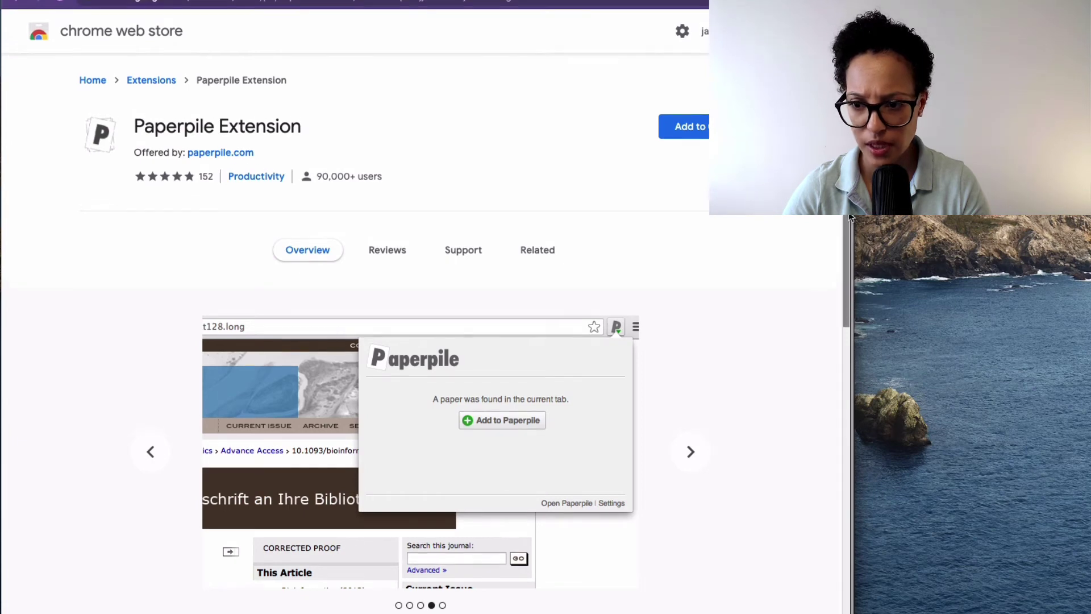
scroll(847, 227, "down", 10)
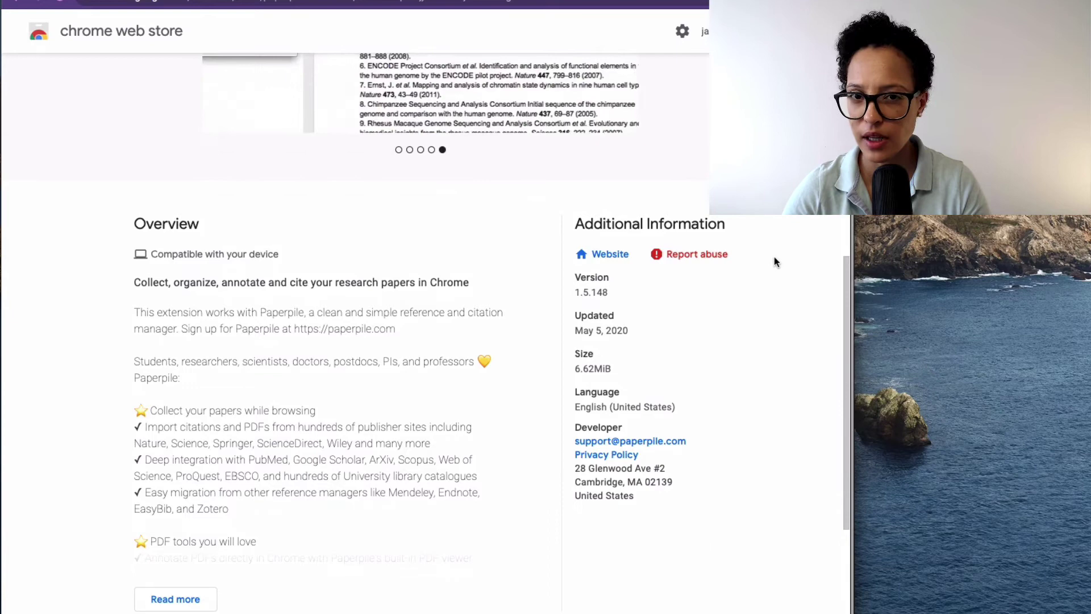
double_click(585, 316)
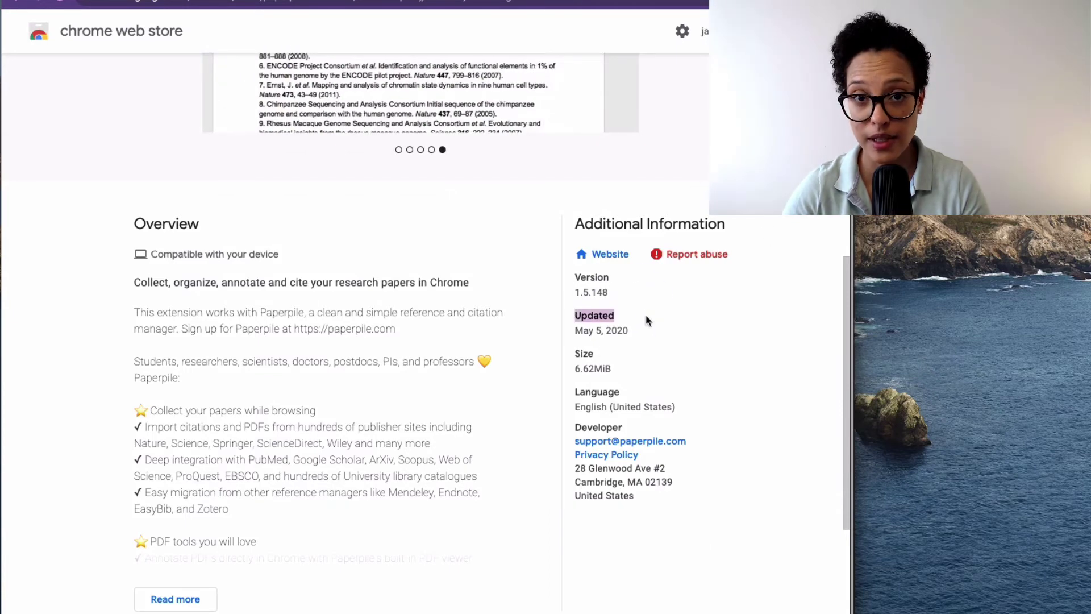
left_click(646, 320)
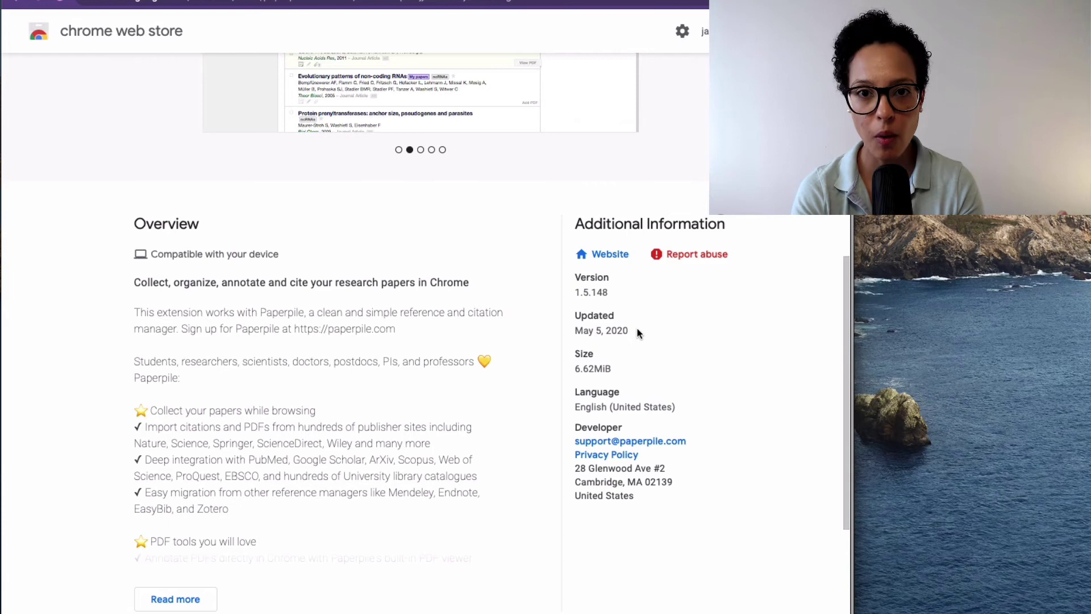
scroll(689, 224, "up", 8)
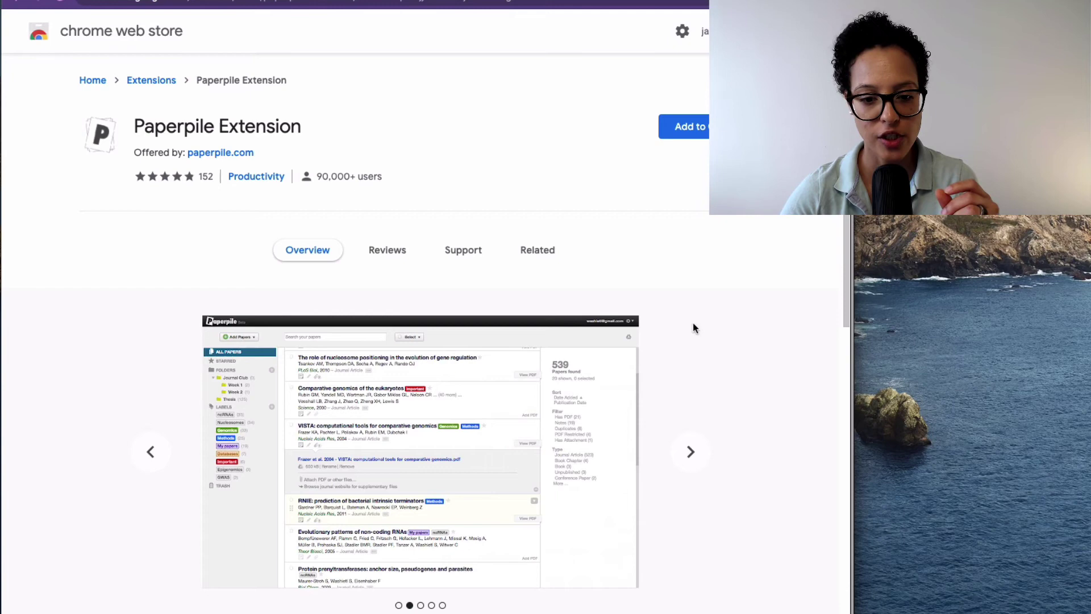
Step: Look through Lazy Scholar's screenshots and Additional Information, then switch to the Sciwheel listing
left_click(691, 451)
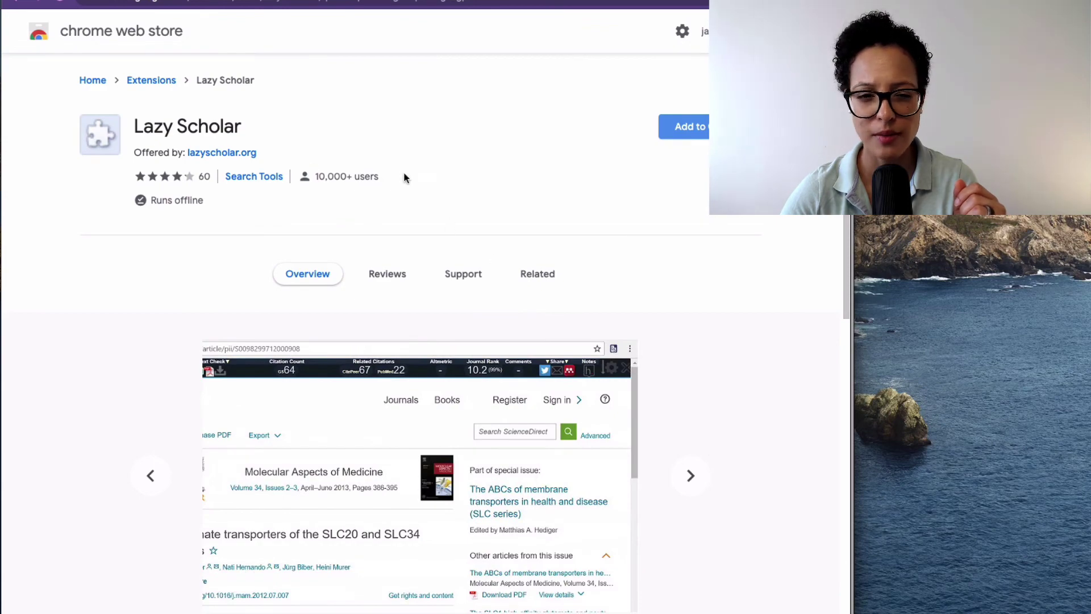
scroll(731, 419, "down", 2)
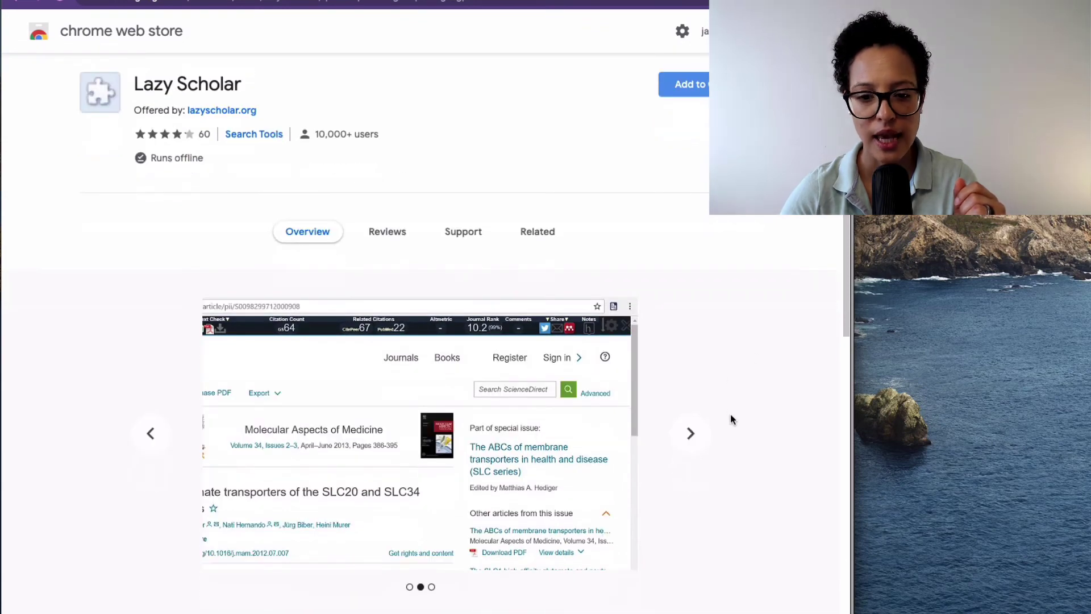
scroll(731, 420, "down", 10)
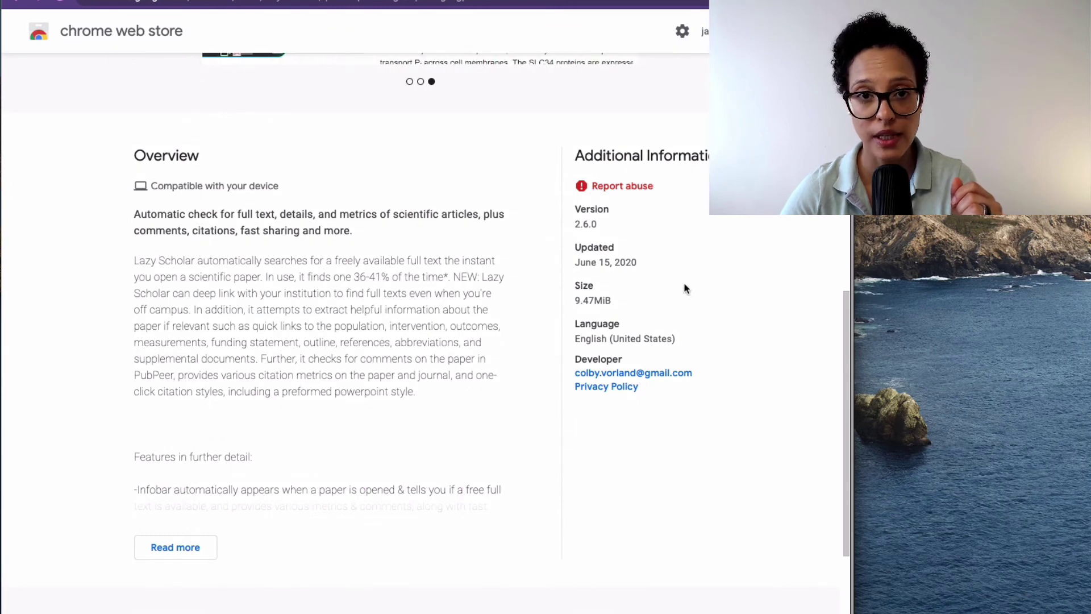
mouse_move(685, 287)
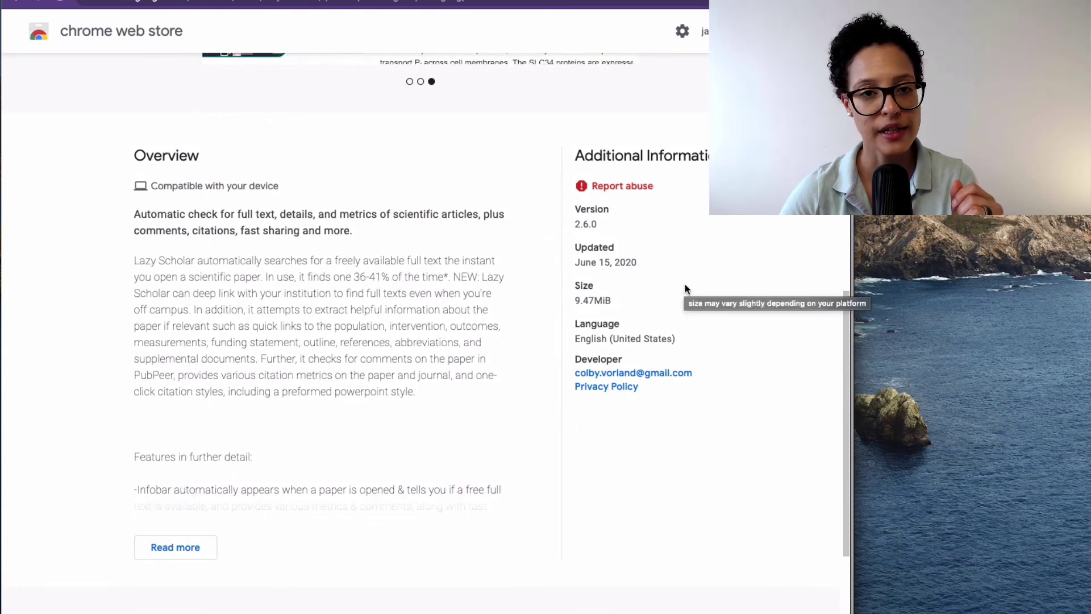
left_click(452, 5)
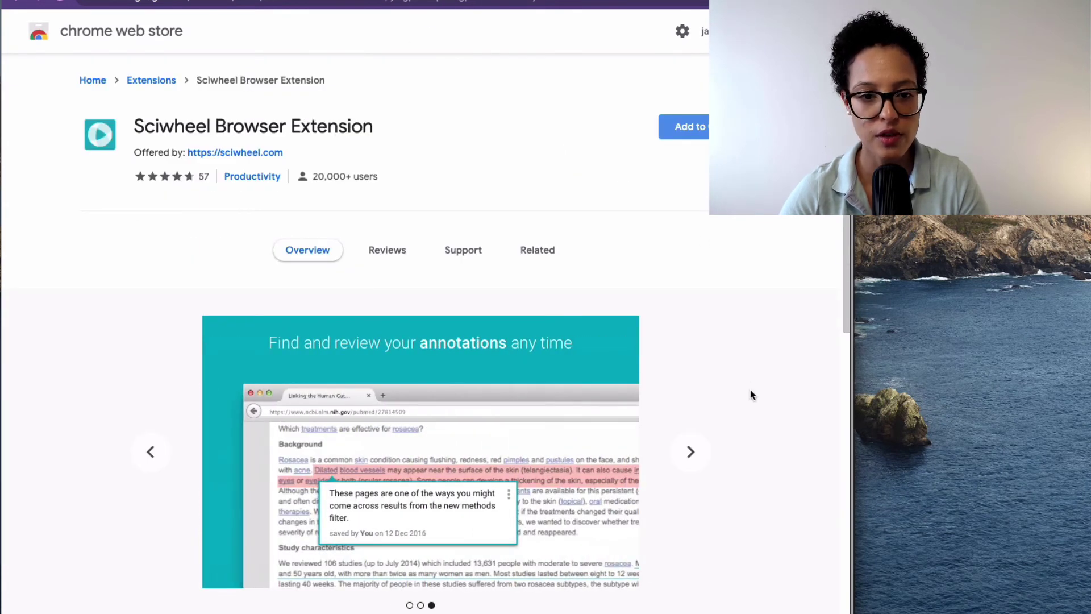
Step: Scroll down the Citationsy - Cite Websites and Papers extension listing
scroll(745, 291, "down", 5)
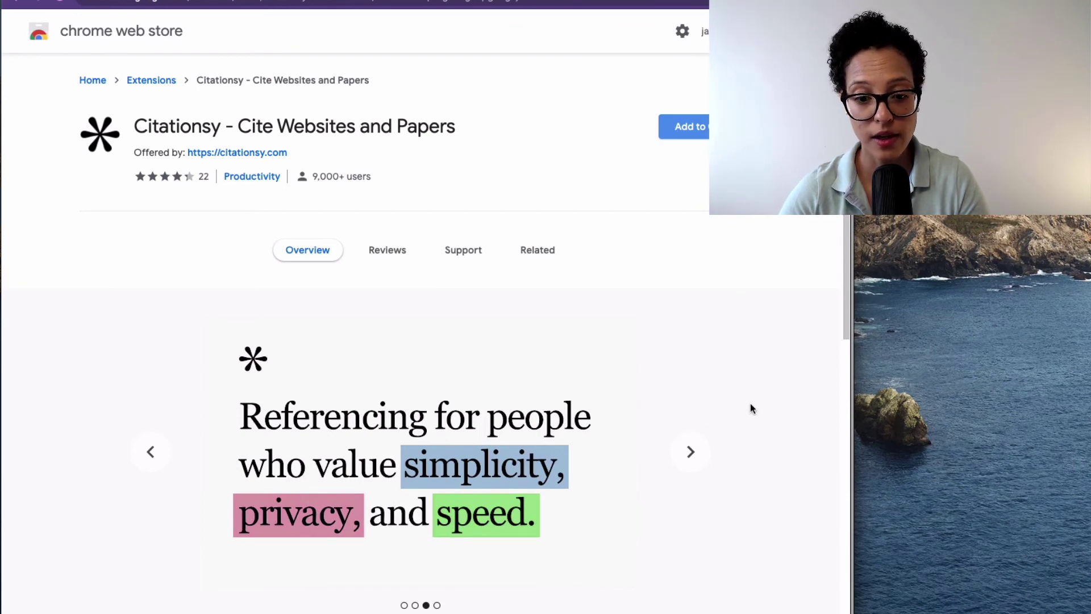
scroll(750, 405, "down", 4)
scroll(748, 403, "down", 3)
scroll(748, 406, "down", 4)
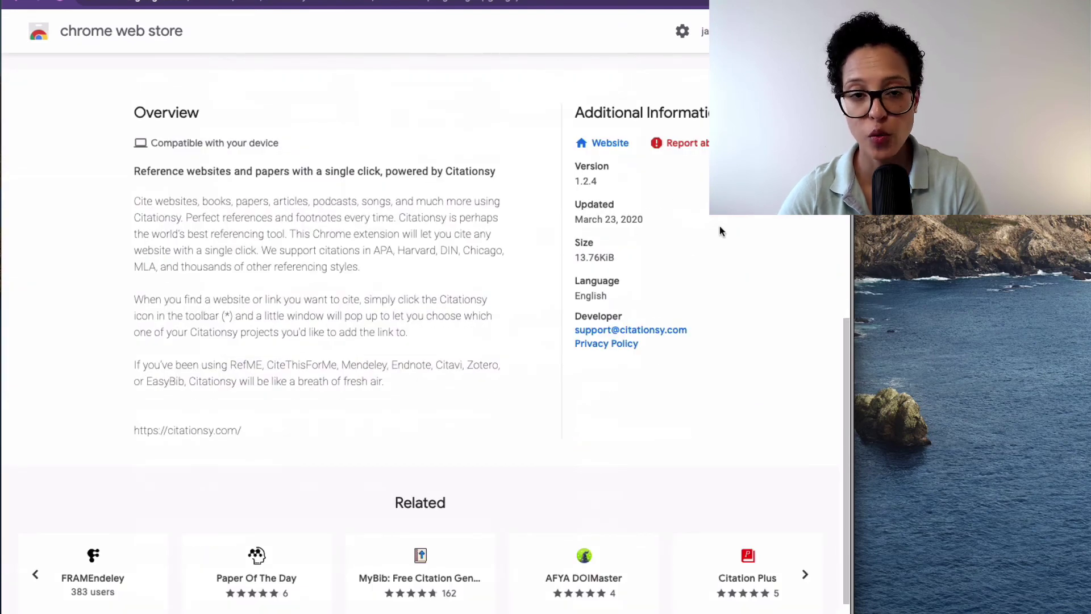
scroll(722, 229, "up", 10)
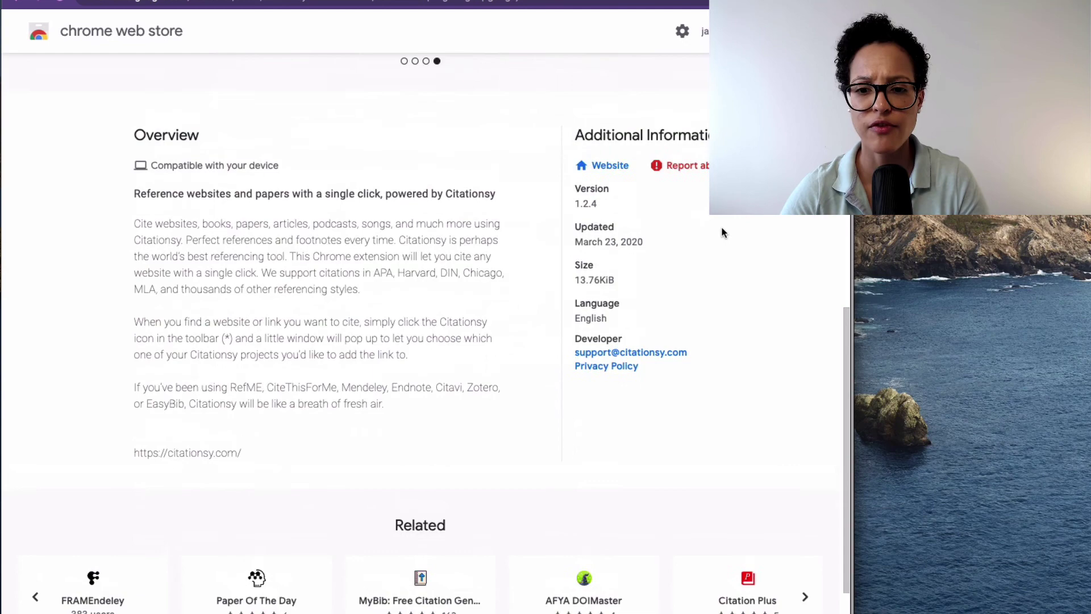